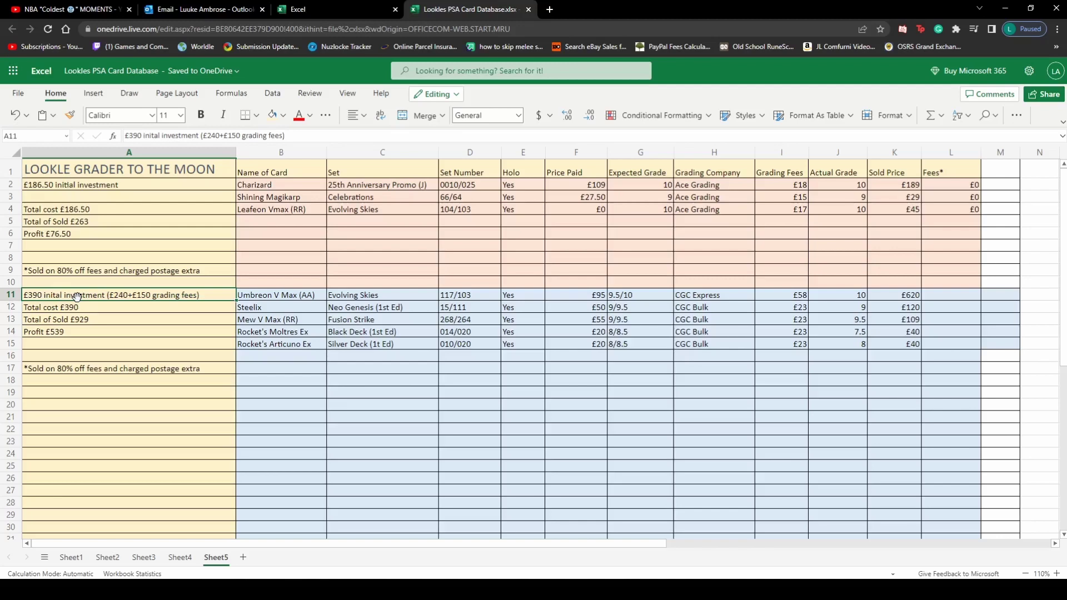
# - Examine the first batch's total sold and the second batch's initial investment and total cost in column A
pyautogui.click(66, 222)
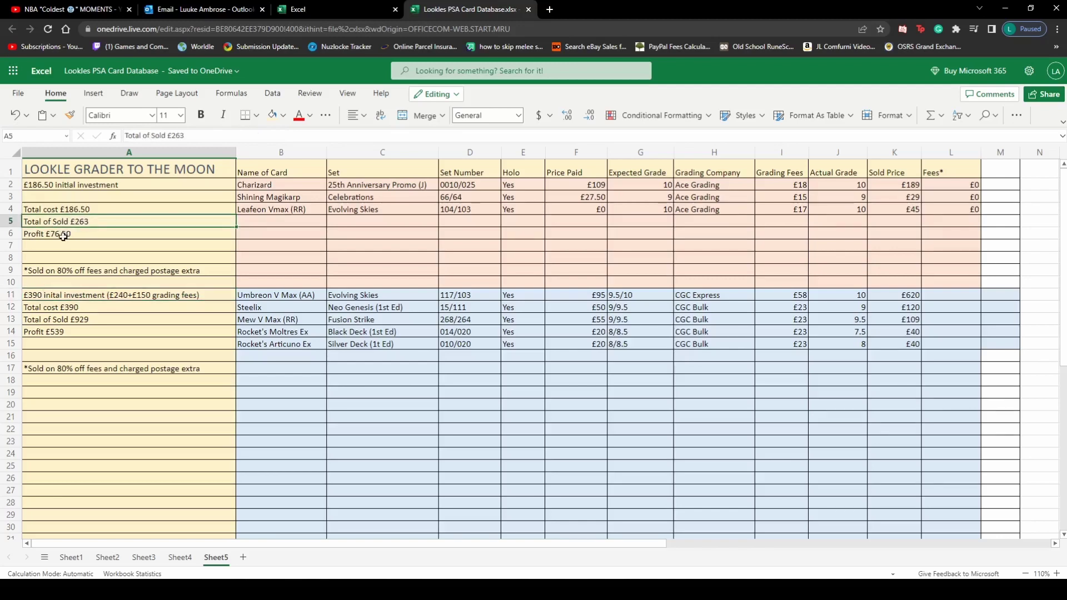
pyautogui.click(116, 296)
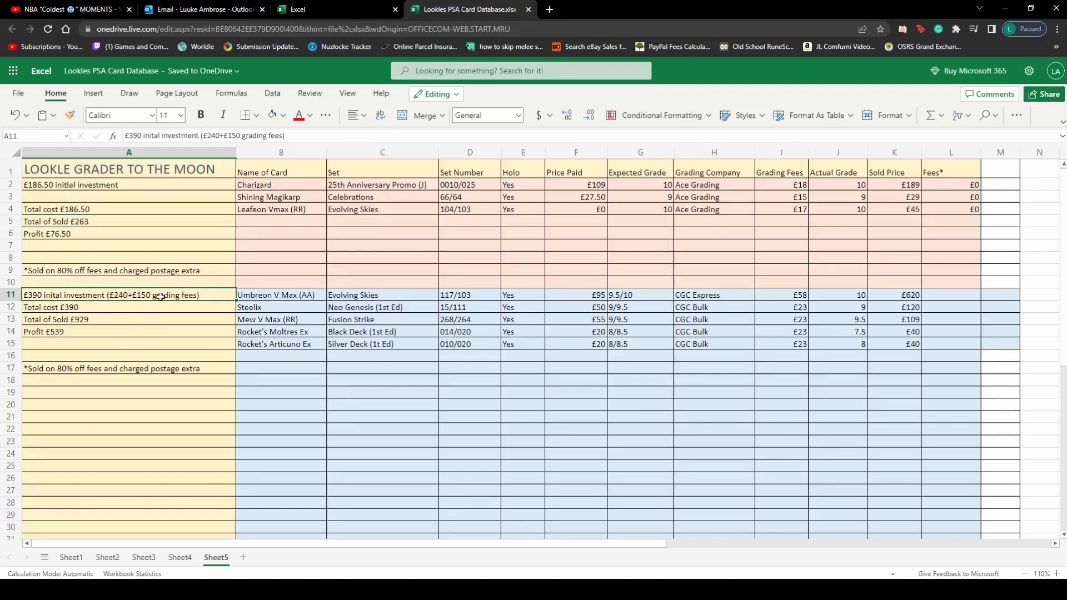
pyautogui.click(132, 305)
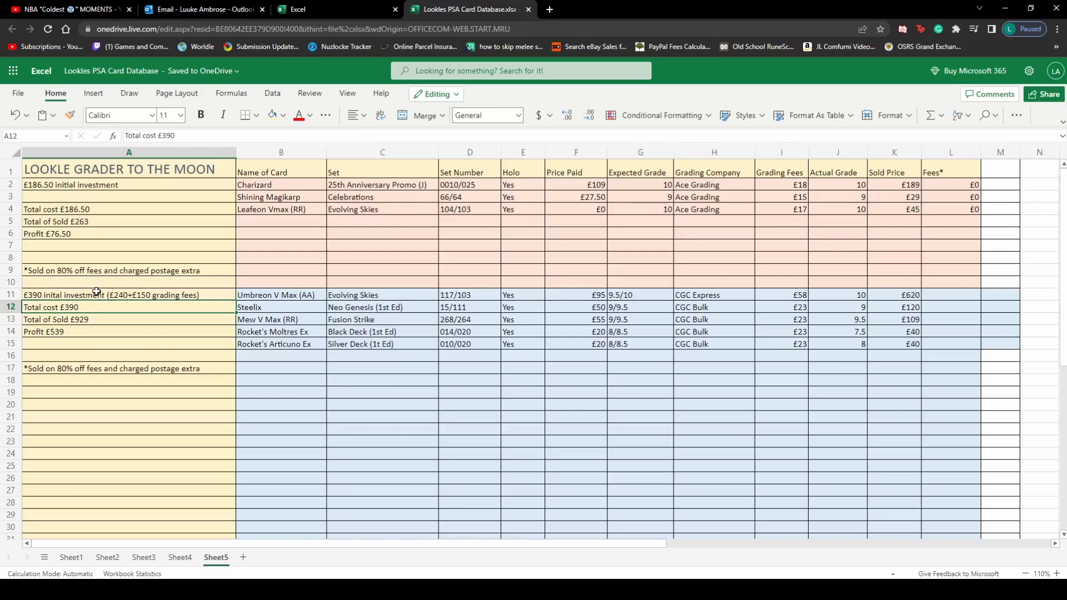
pyautogui.click(149, 296)
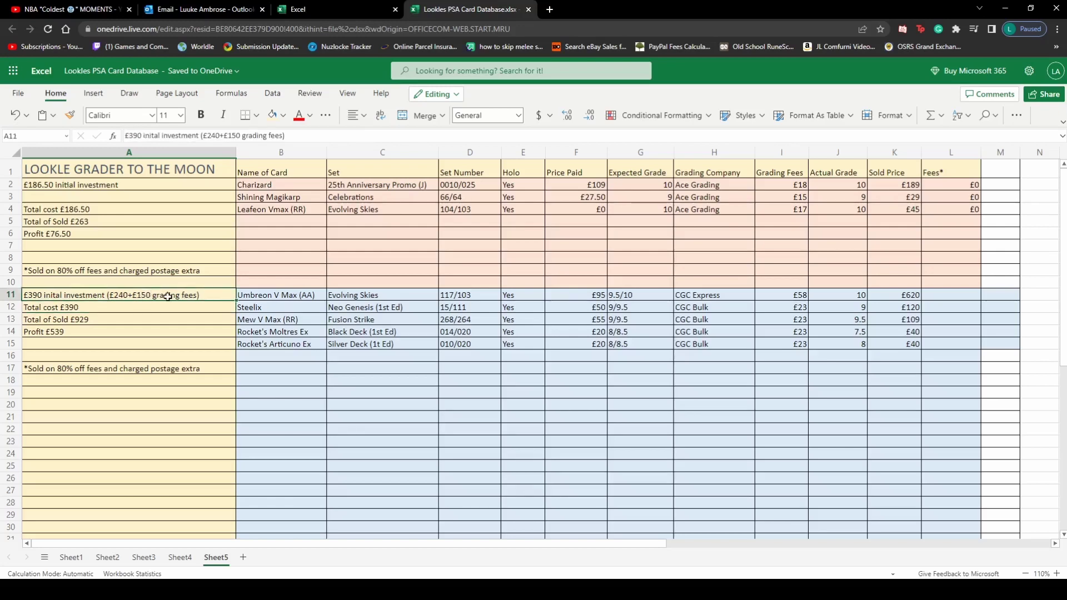
pyautogui.click(139, 308)
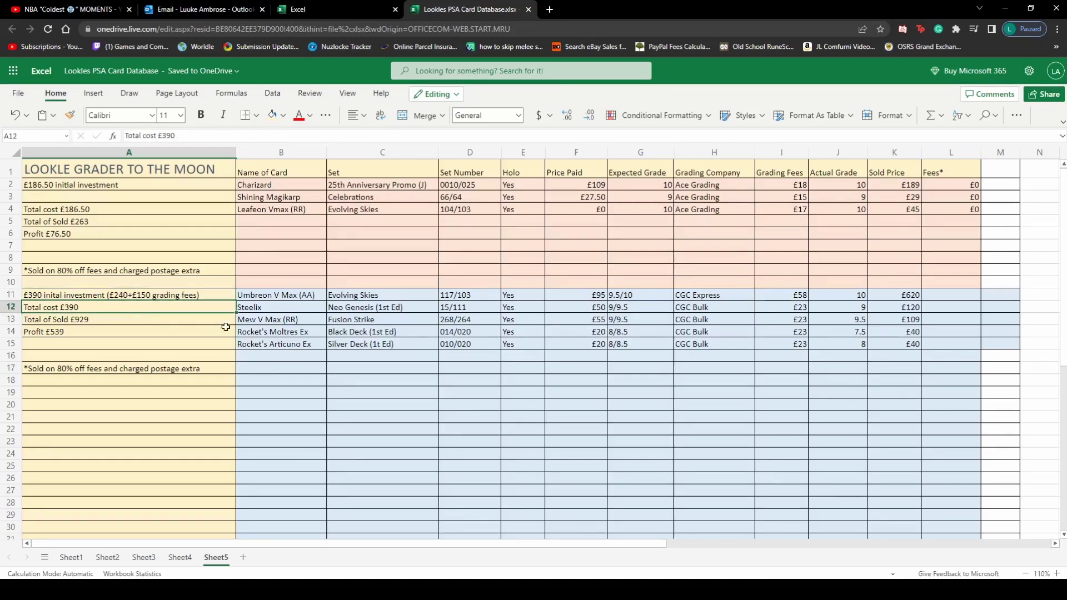
# - Go through the card names of the second batch, from Umbreon V Max (AA) to Rocket's Moltres Ex
pyautogui.click(281, 296)
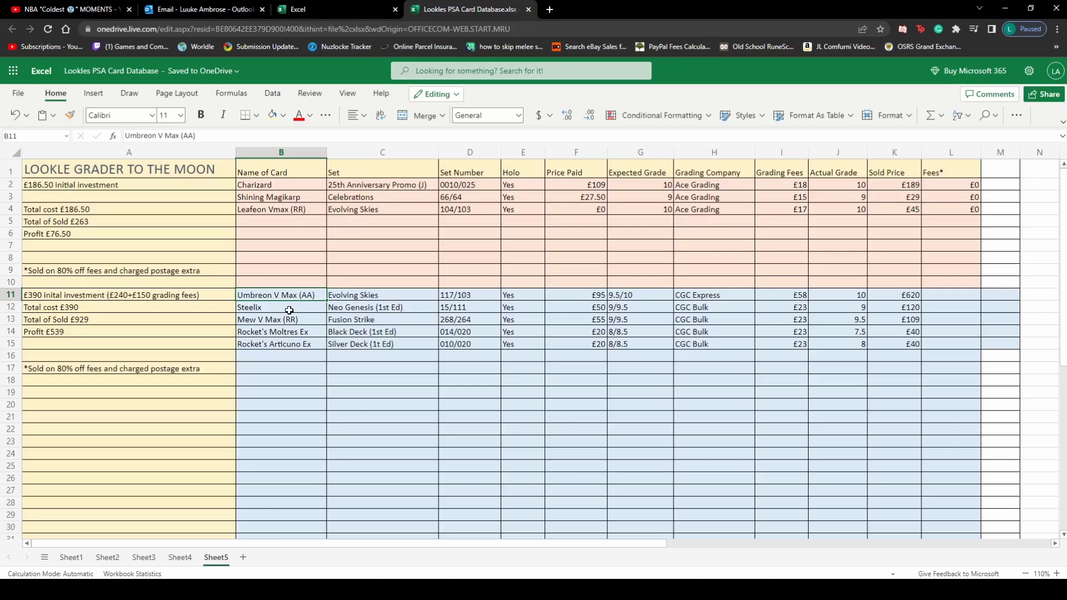
pyautogui.click(295, 309)
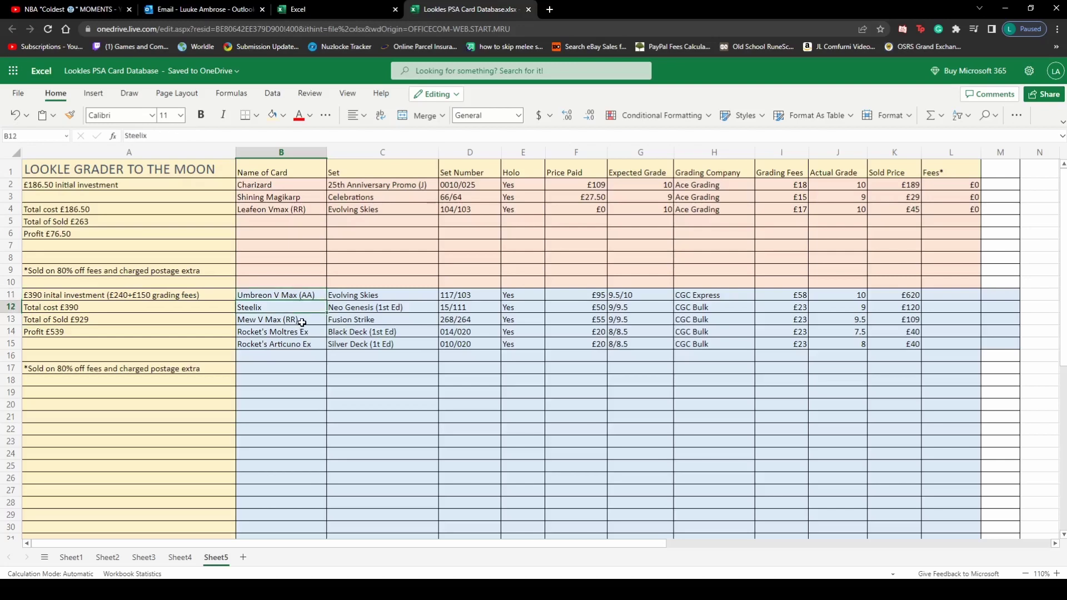
pyautogui.click(302, 322)
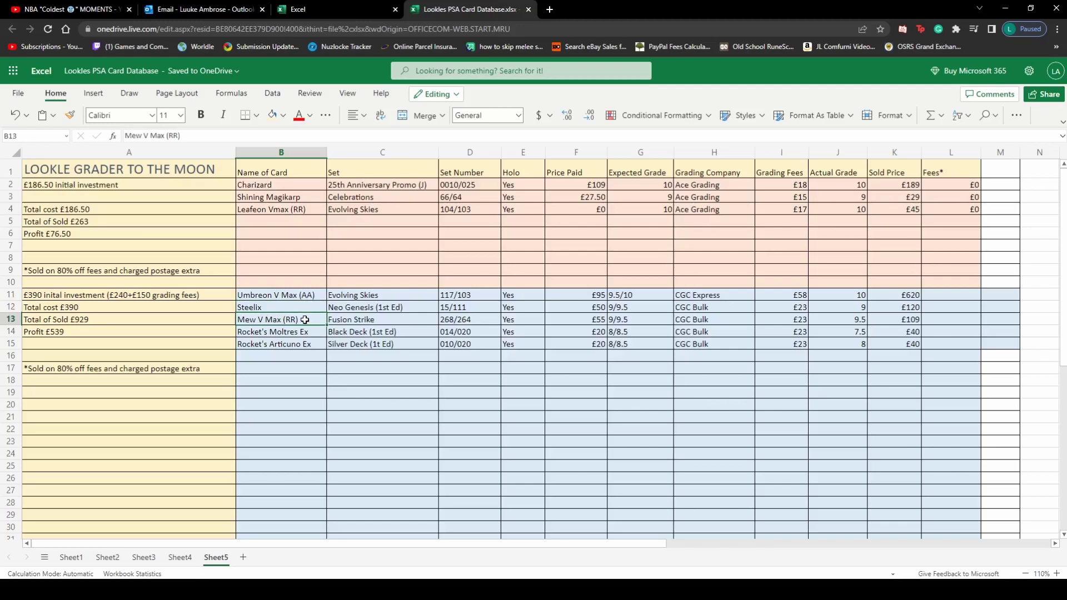
pyautogui.click(297, 333)
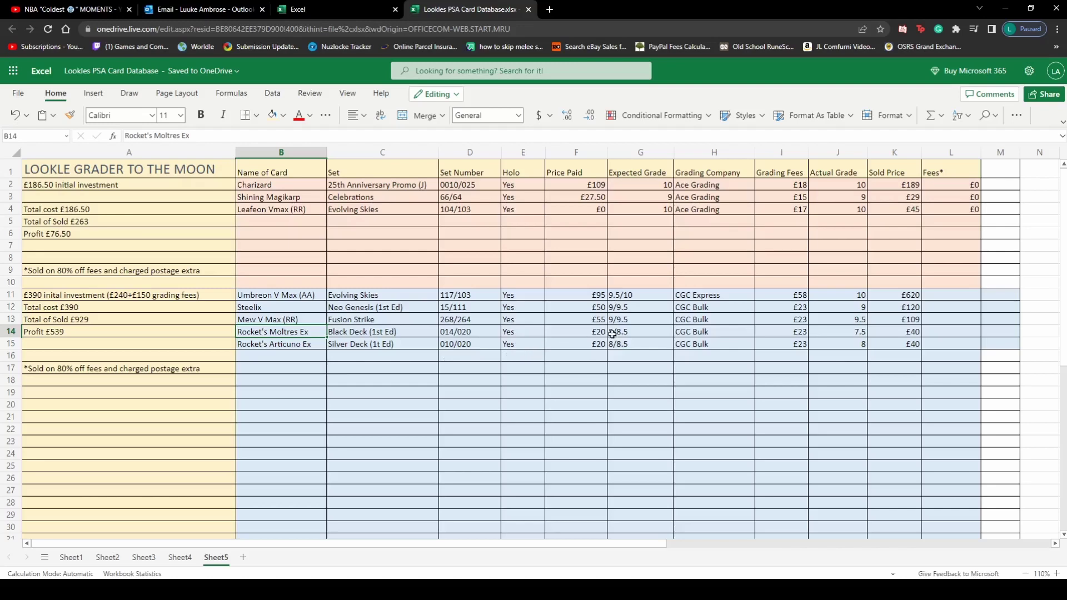
# - Review the Price Paid value of each of the five cards in the second batch, ending back at Umbreon V Max
pyautogui.click(592, 294)
pyautogui.click(594, 307)
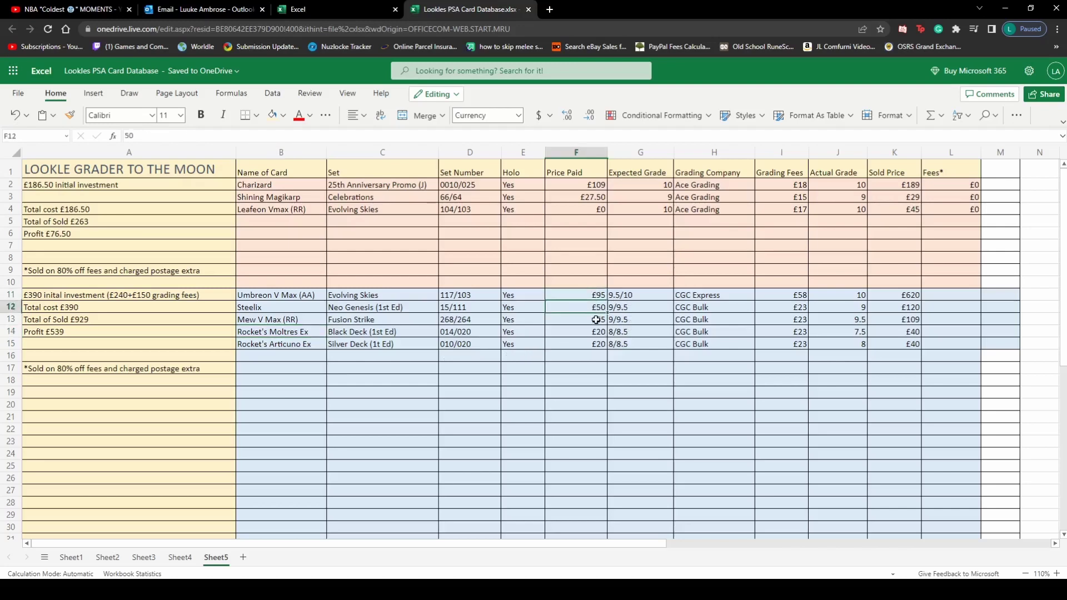
pyautogui.click(594, 320)
pyautogui.click(594, 332)
pyautogui.click(592, 345)
pyautogui.click(593, 293)
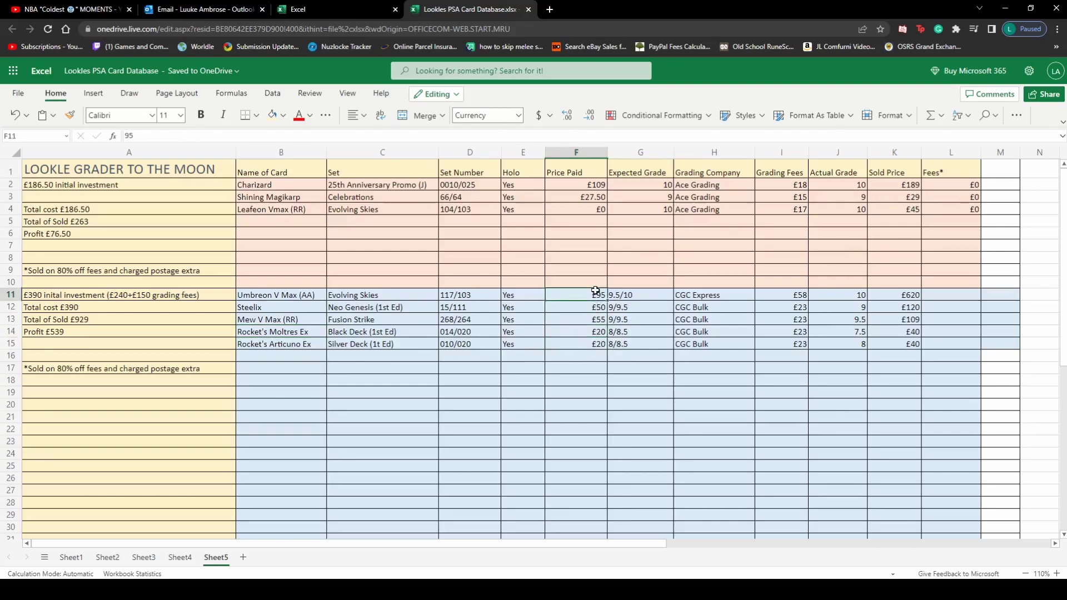
# - Compare the Grading Fees of the second batch's cards, contrasting Umbreon V Max's CGC Express fee with the CGC Bulk fees
pyautogui.click(775, 296)
pyautogui.click(774, 307)
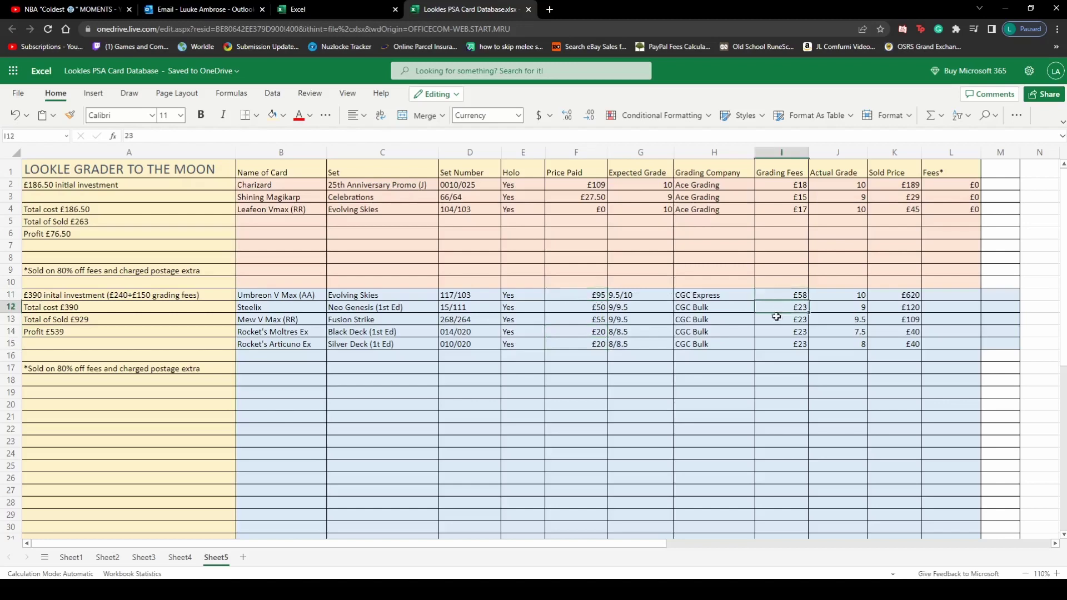
pyautogui.click(770, 320)
pyautogui.click(772, 332)
pyautogui.click(776, 295)
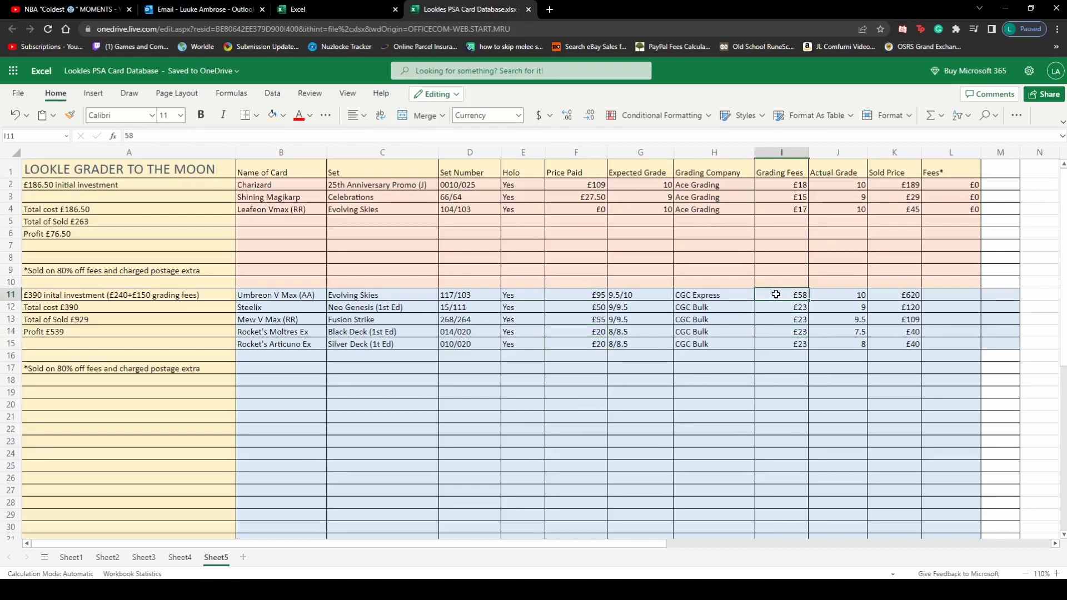
pyautogui.click(781, 307)
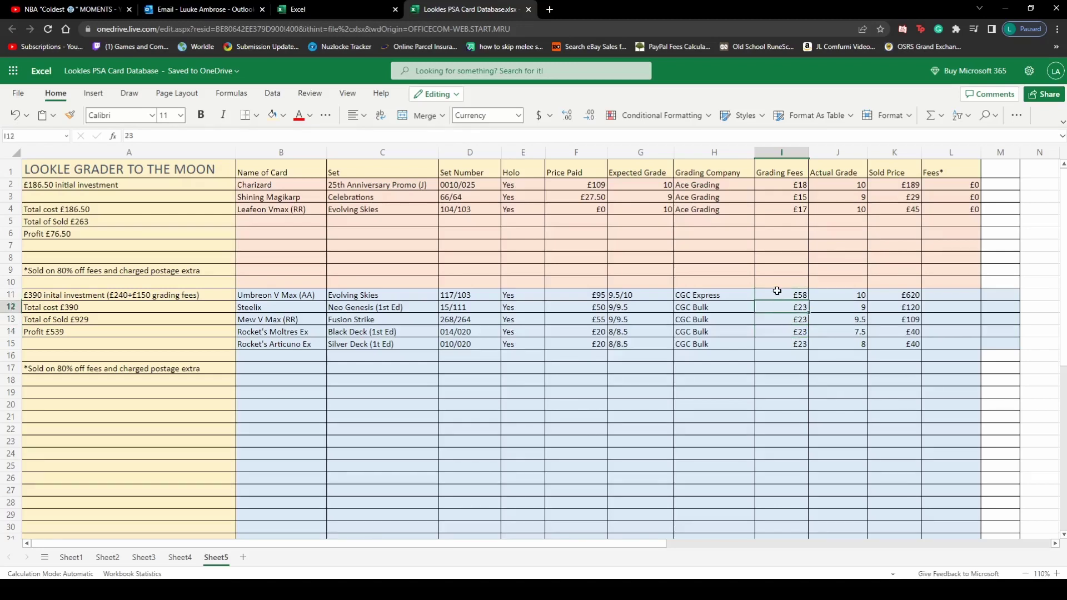
pyautogui.click(787, 293)
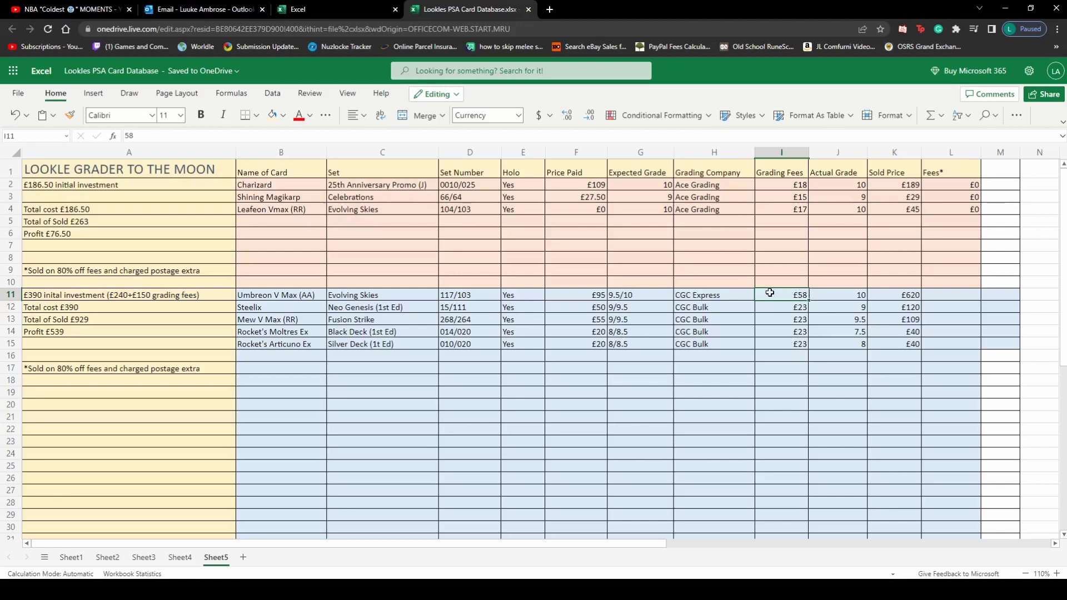
# - Examine Umbreon V Max's actual grade, costs and sold price, along with the sold prices of Steelix and Mew V Max
pyautogui.click(828, 294)
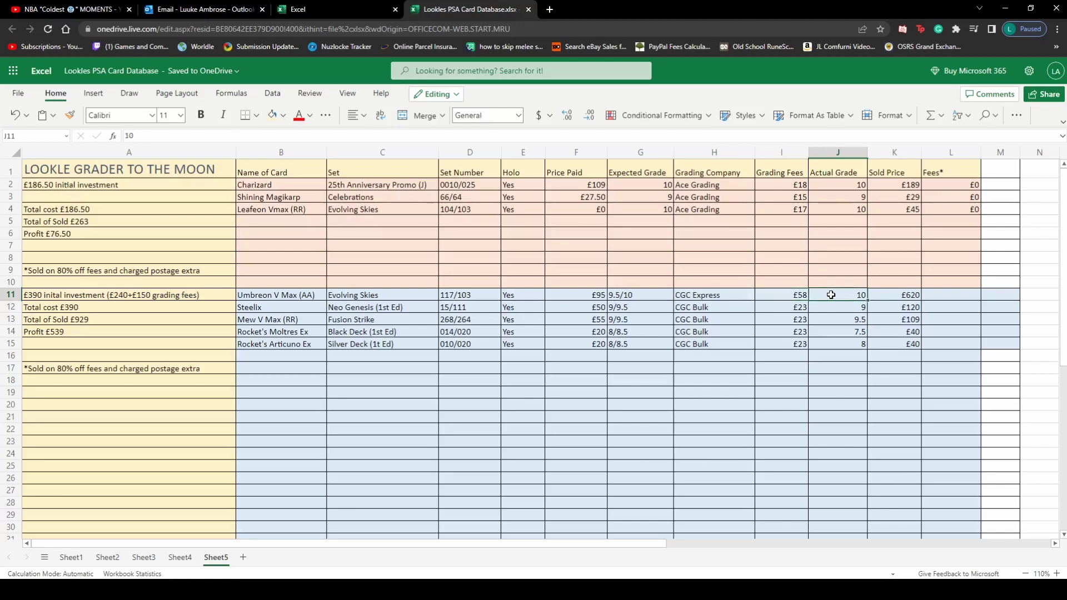
pyautogui.click(882, 293)
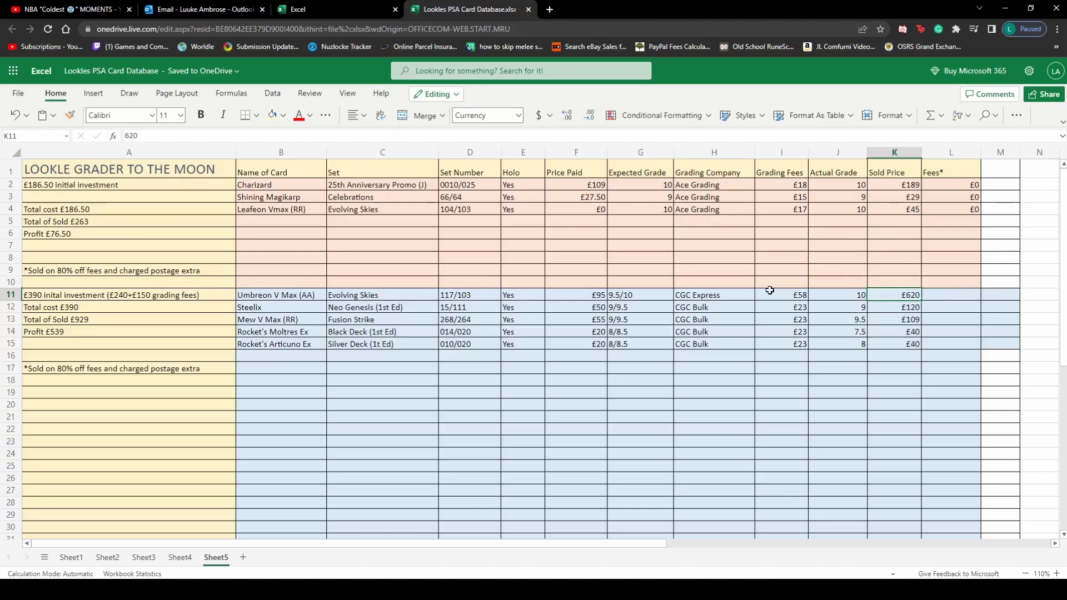
pyautogui.click(595, 290)
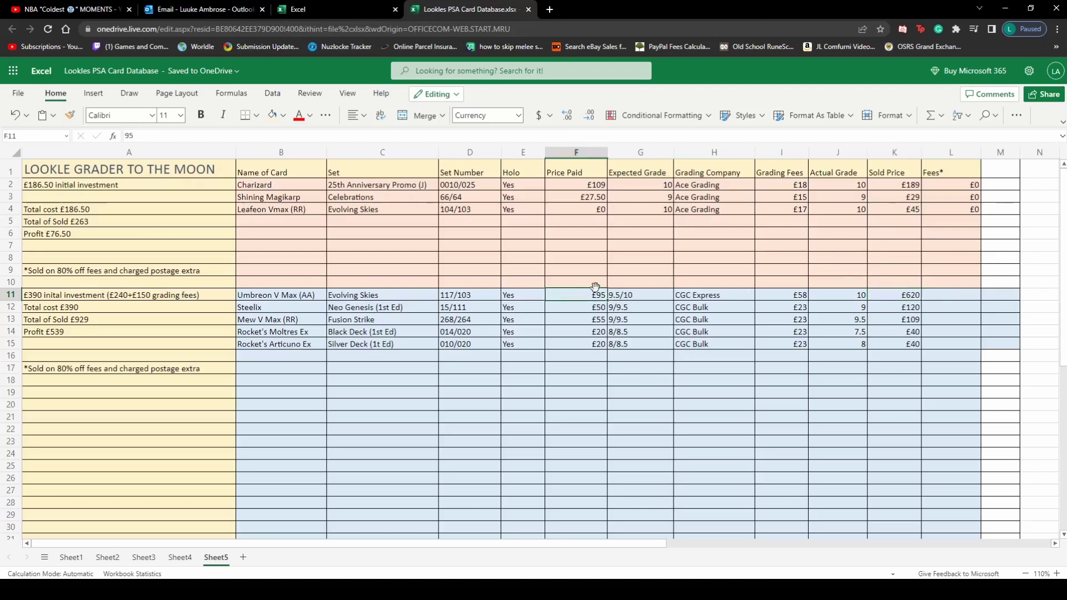
pyautogui.click(779, 298)
pyautogui.click(888, 297)
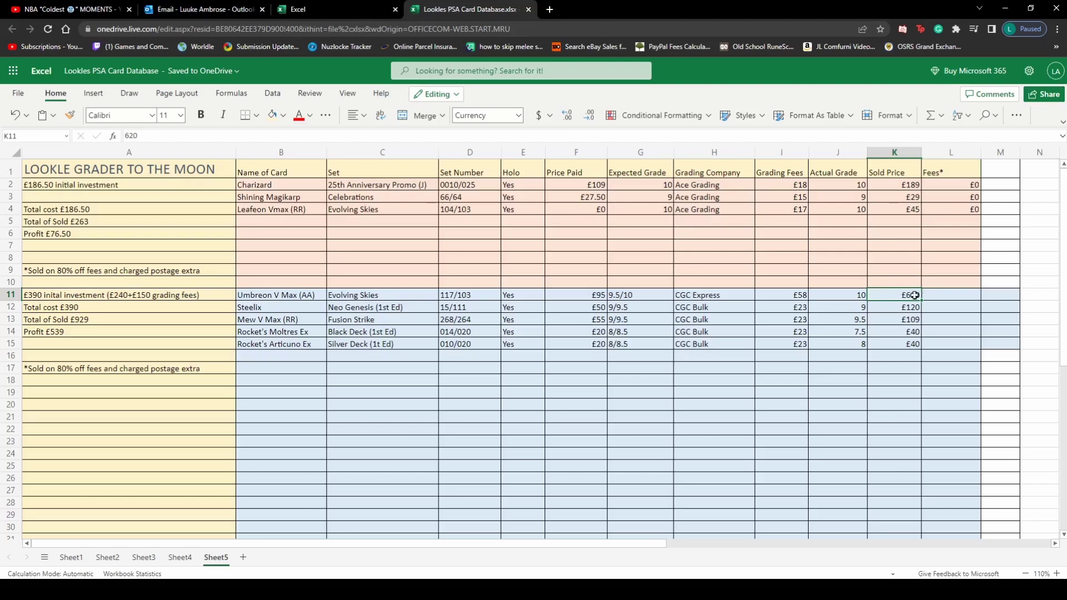
pyautogui.click(883, 308)
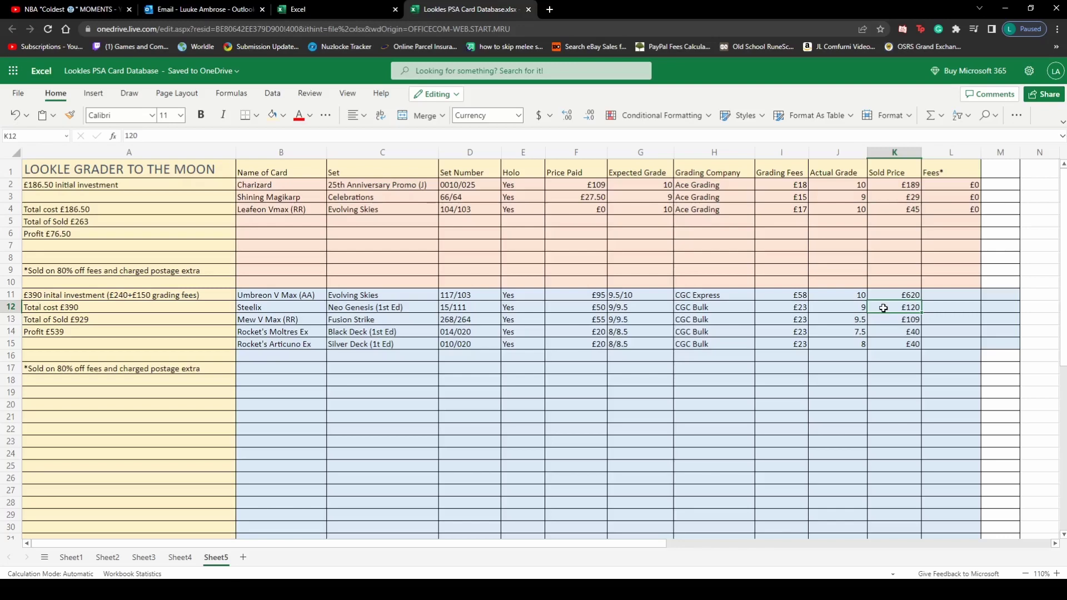
pyautogui.click(887, 320)
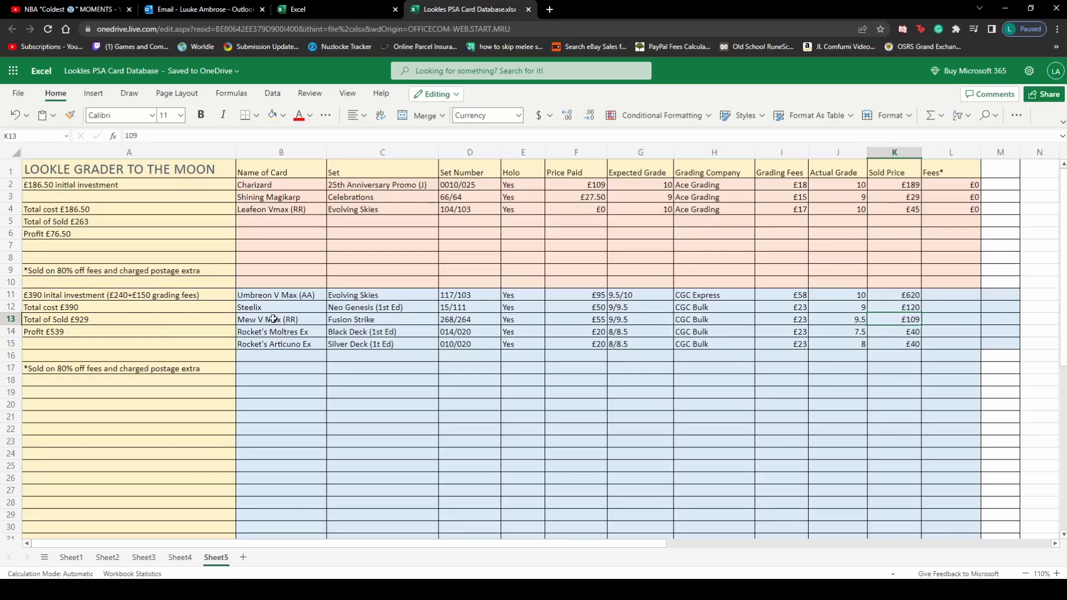
# - Review the second batch's summary in column A, comparing its total sold with the total cost, profit and initial investment
pyautogui.click(102, 321)
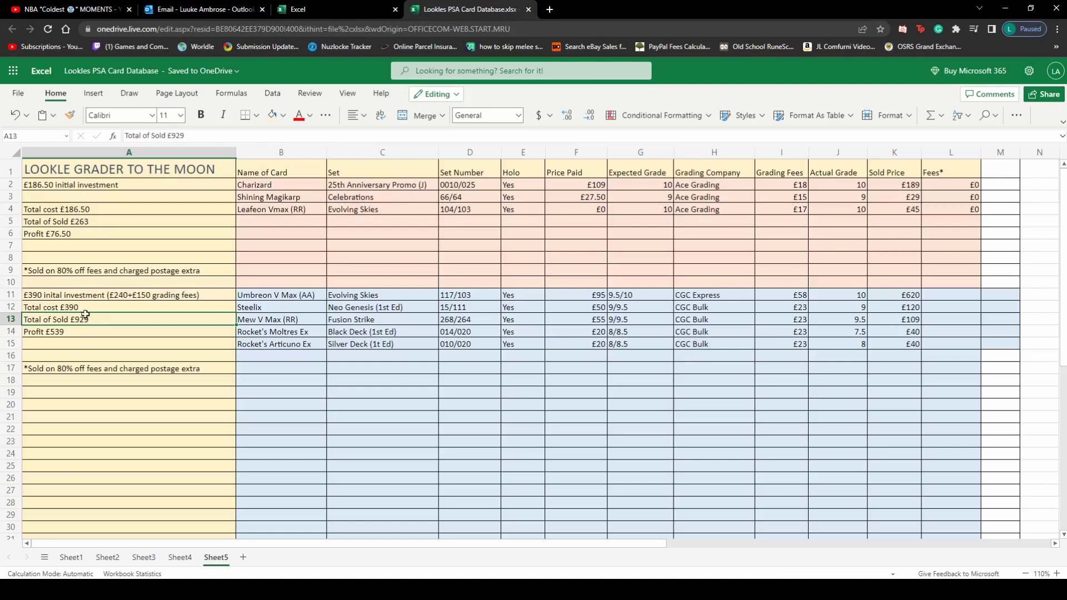
pyautogui.click(83, 309)
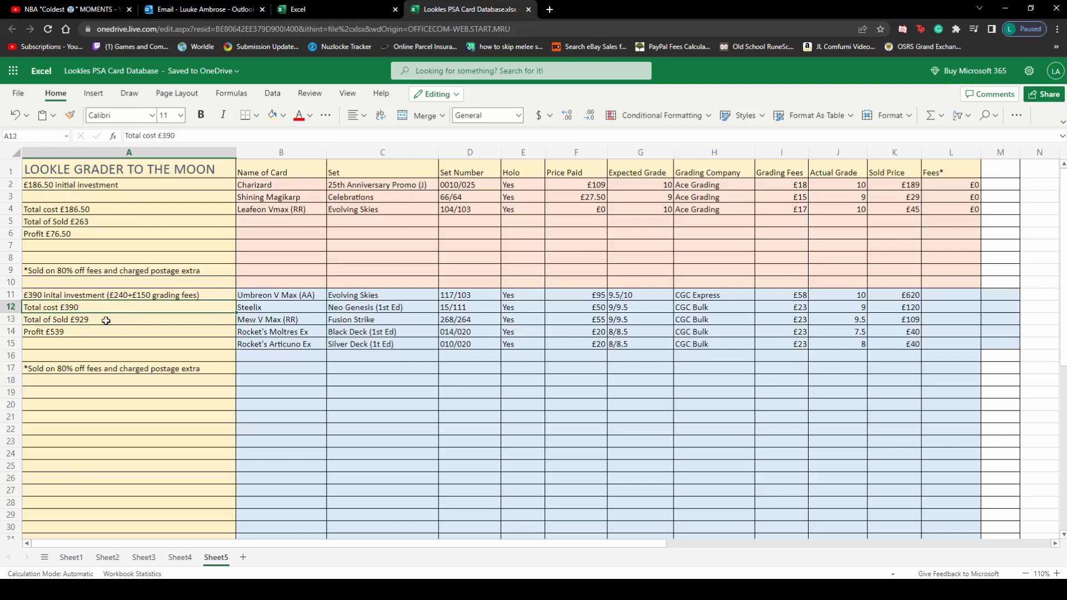
pyautogui.click(105, 320)
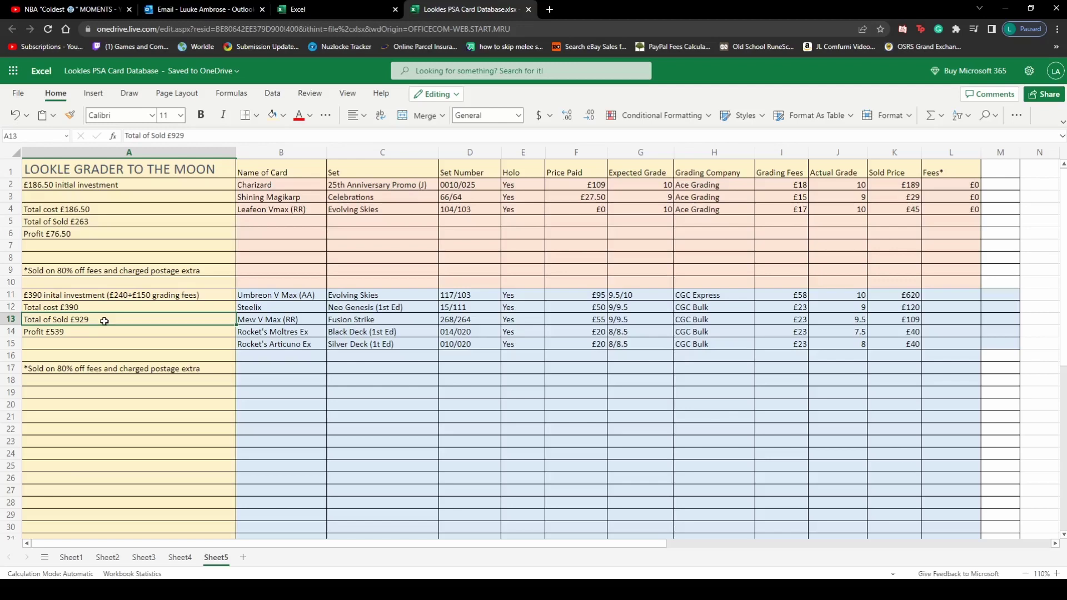
pyautogui.click(87, 330)
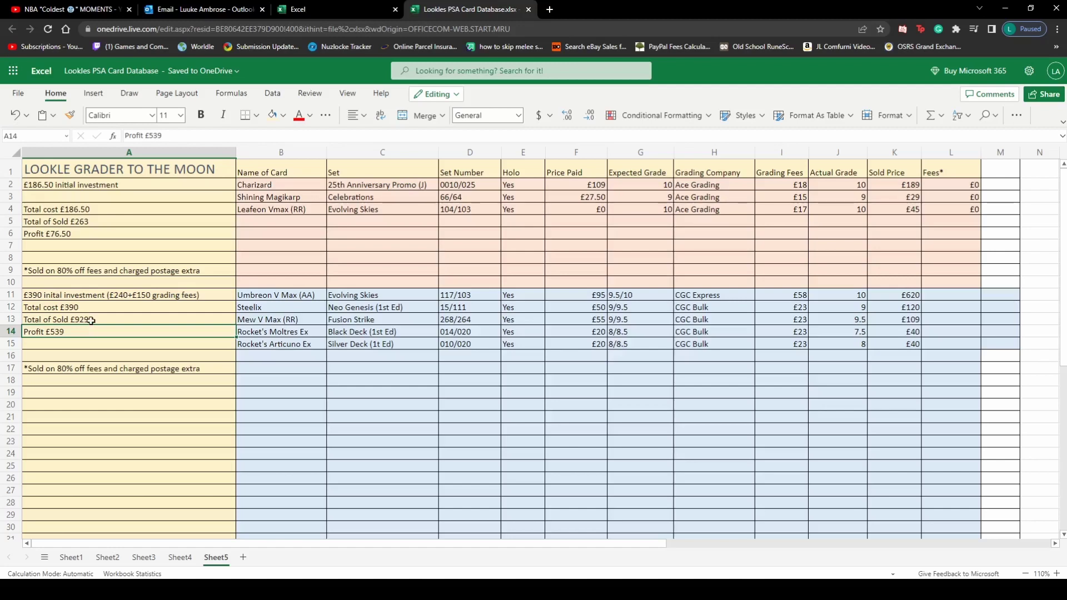
pyautogui.click(91, 320)
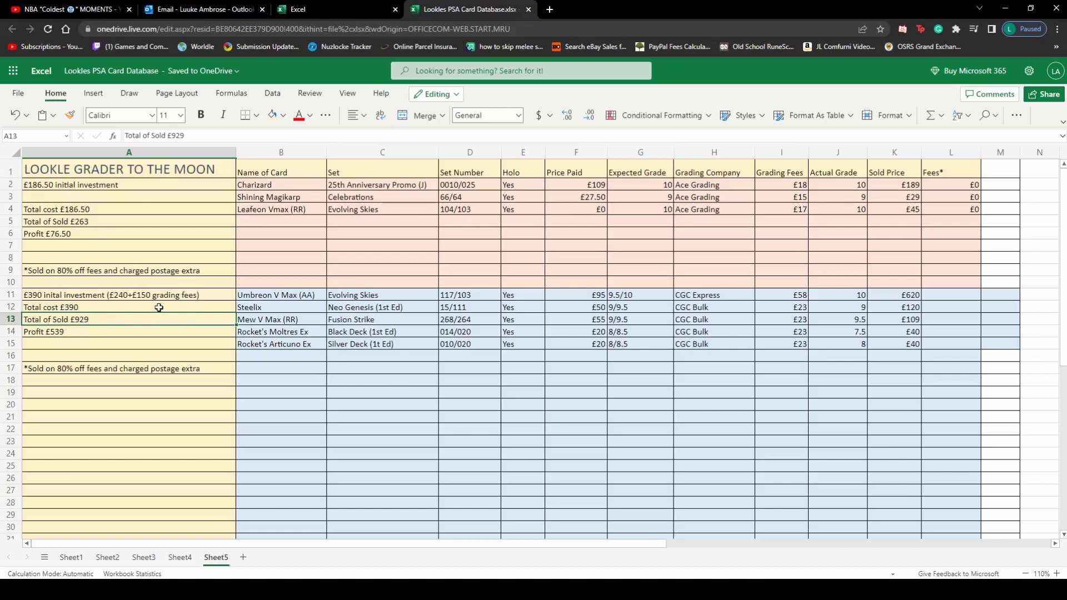
pyautogui.click(143, 298)
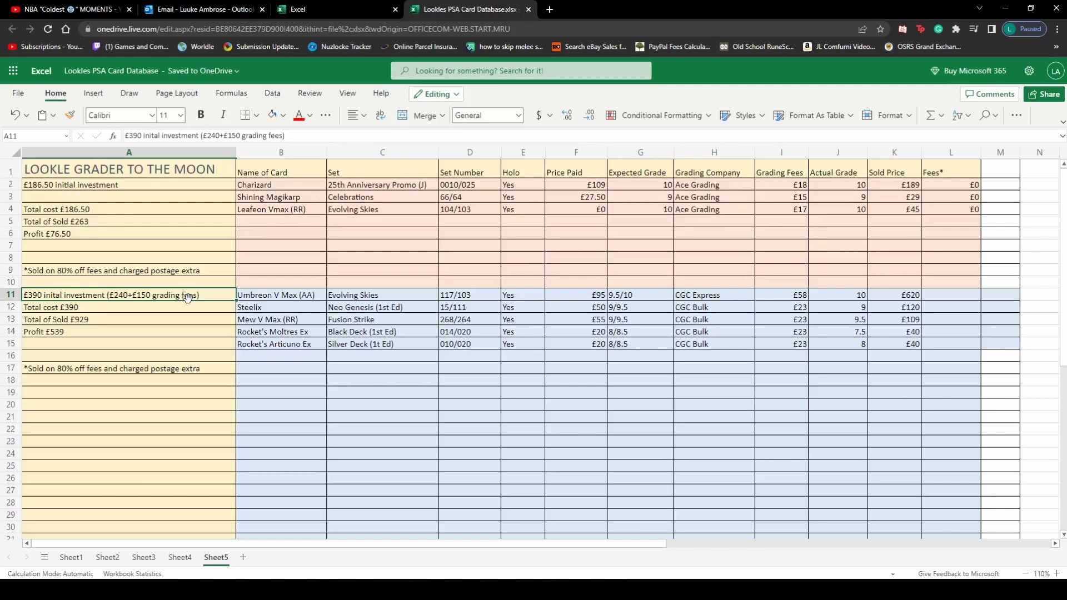
pyautogui.click(138, 316)
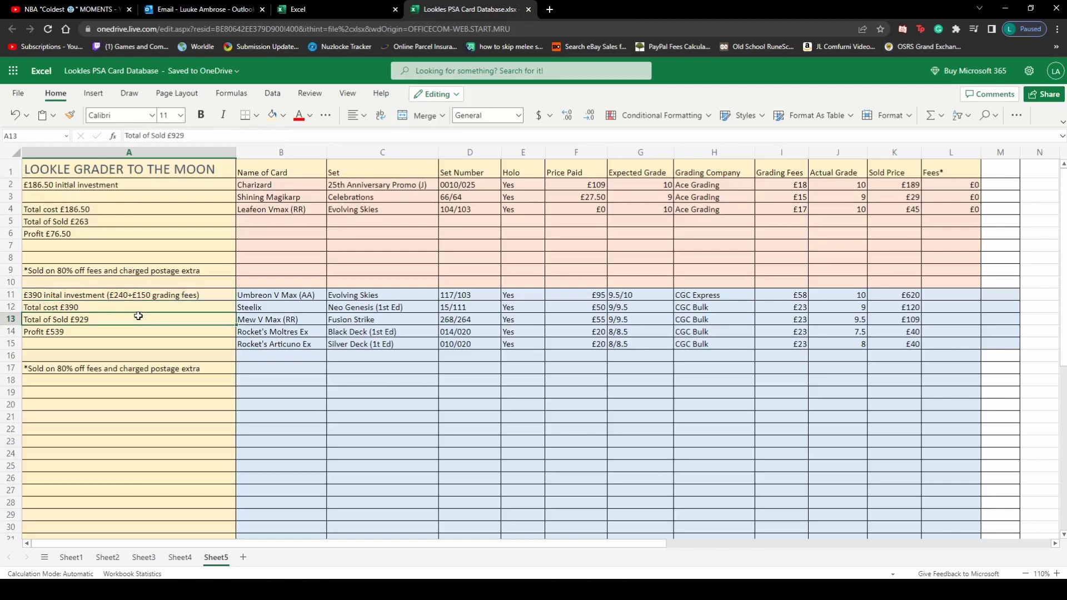